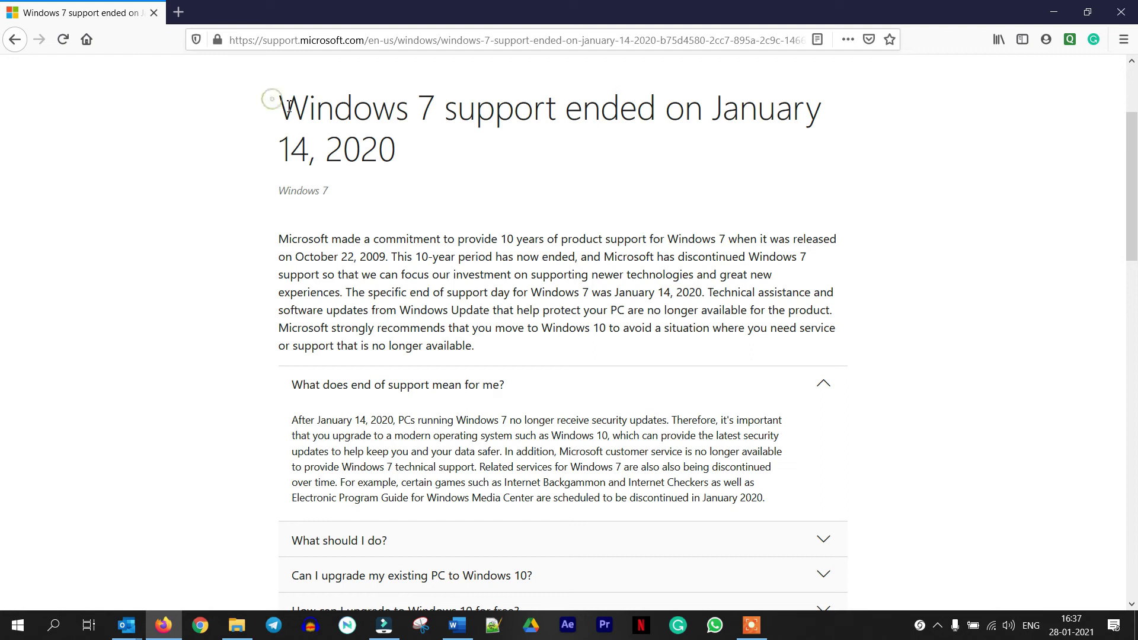
drag(267, 97, 415, 154)
scroll(410, 280, down, 3)
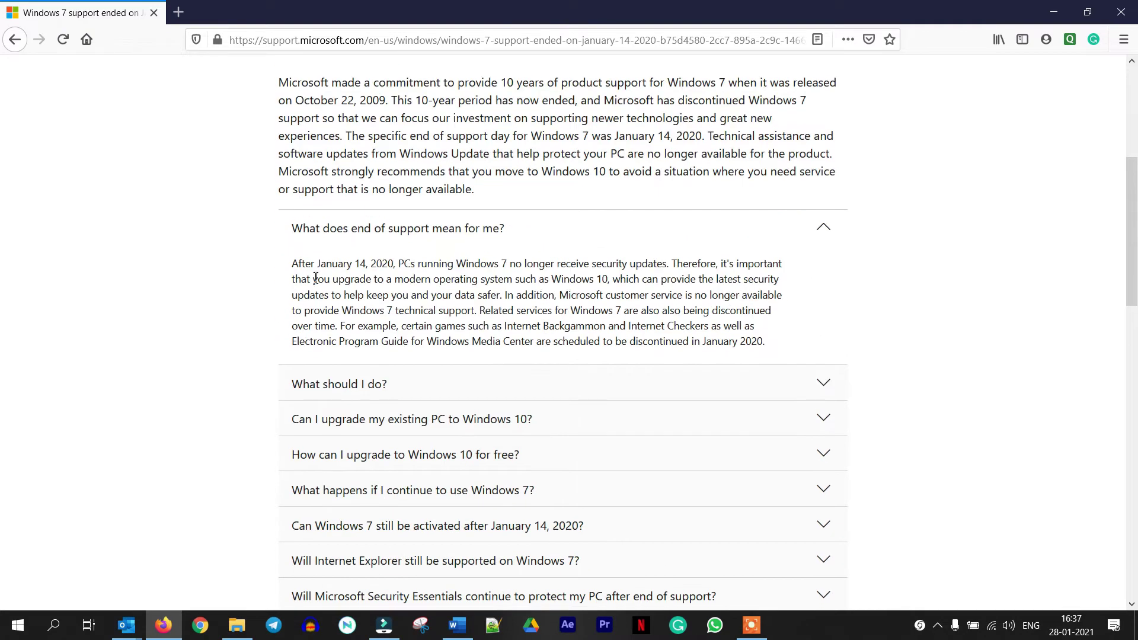
drag(292, 265, 667, 265)
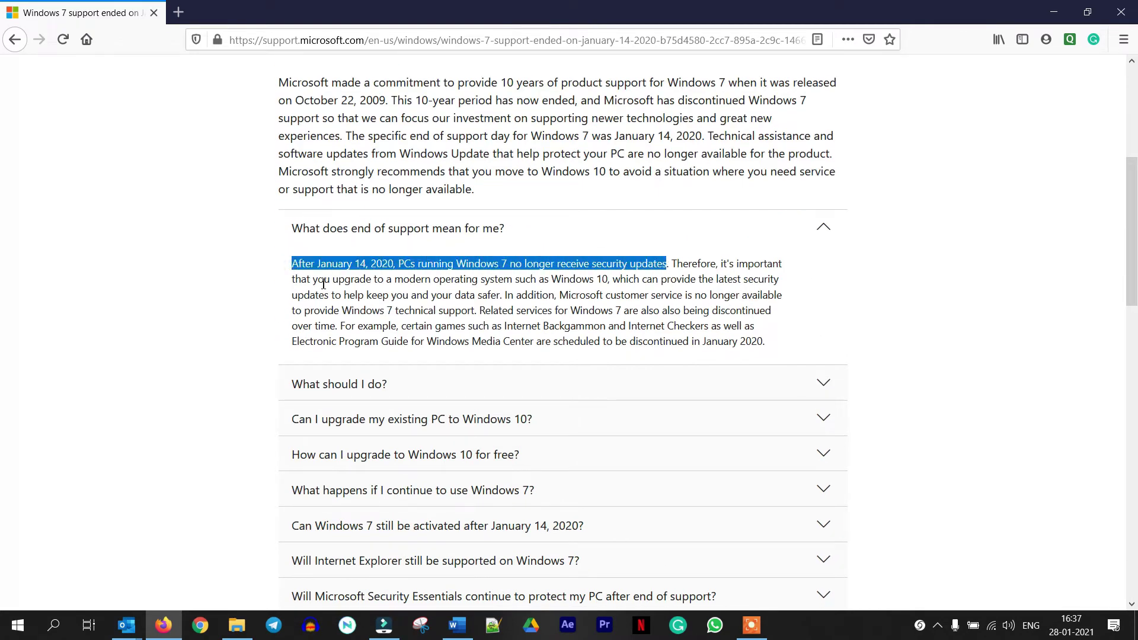
drag(313, 280, 476, 283)
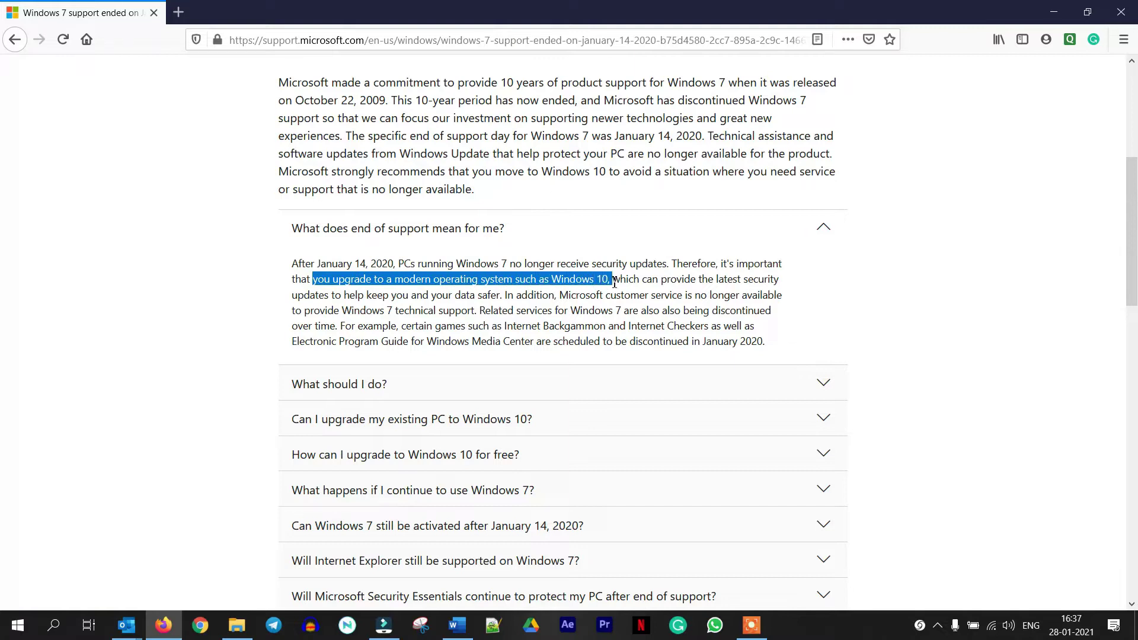
drag(718, 283, 767, 302)
click(764, 305)
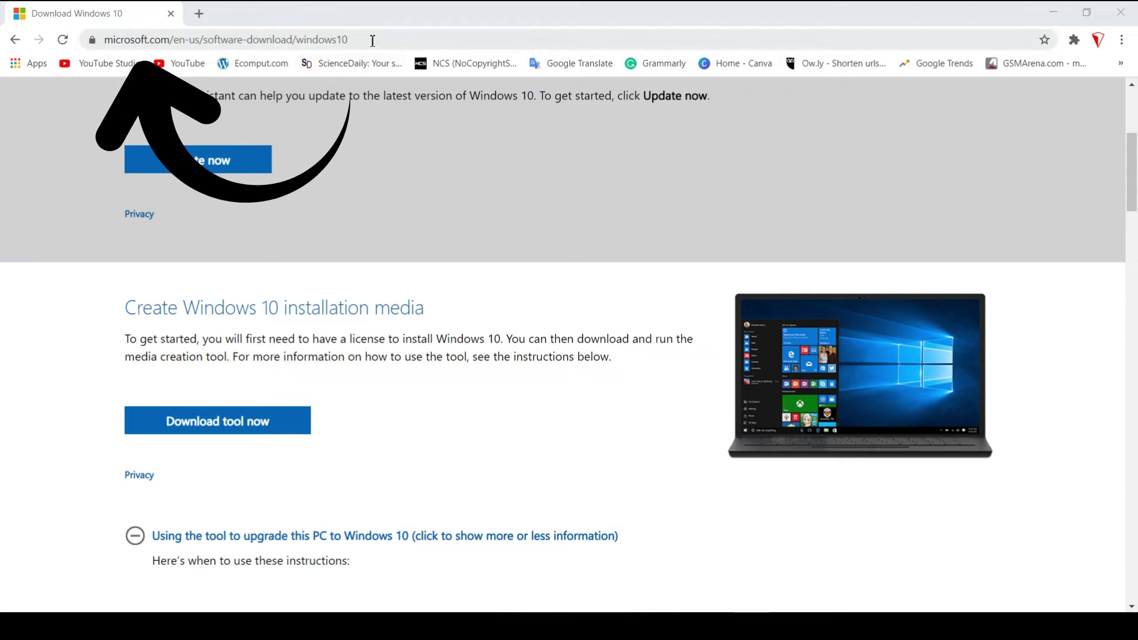
drag(350, 40, 106, 42)
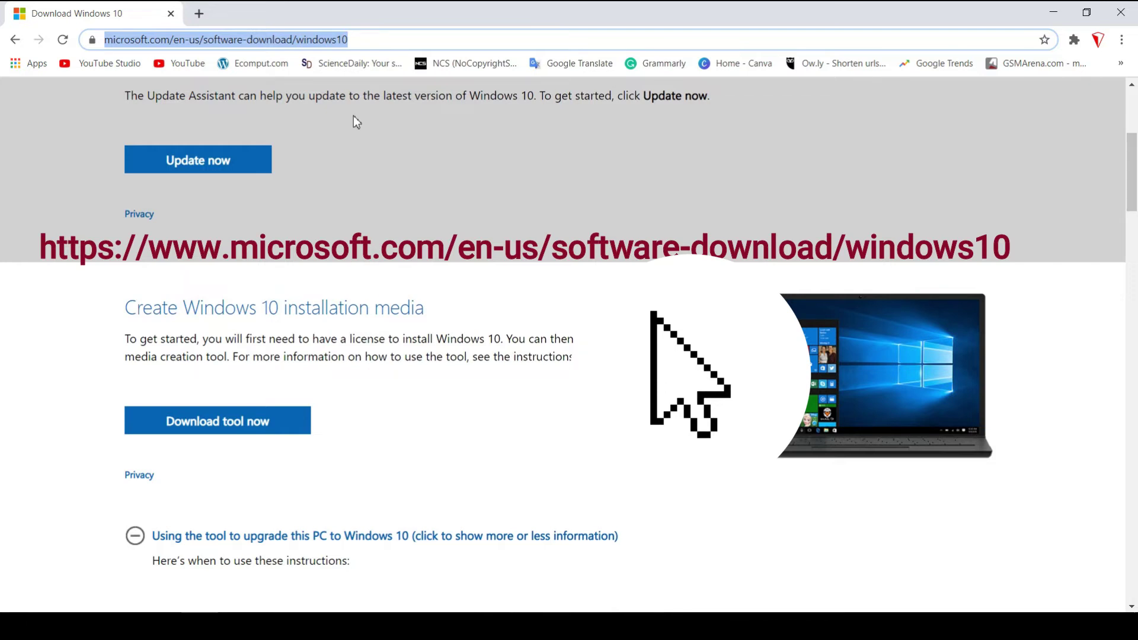
scroll(356, 122, down, 1)
scroll(347, 124, up, 1)
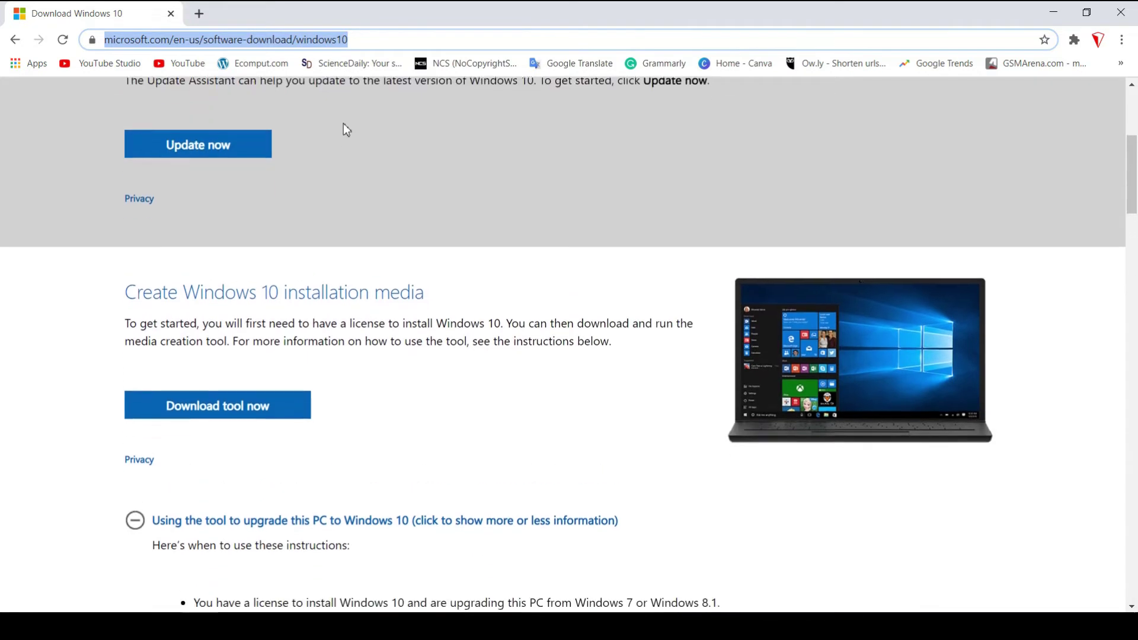
scroll(343, 127, down, 3)
scroll(296, 129, up, 3)
scroll(396, 199, down, 7)
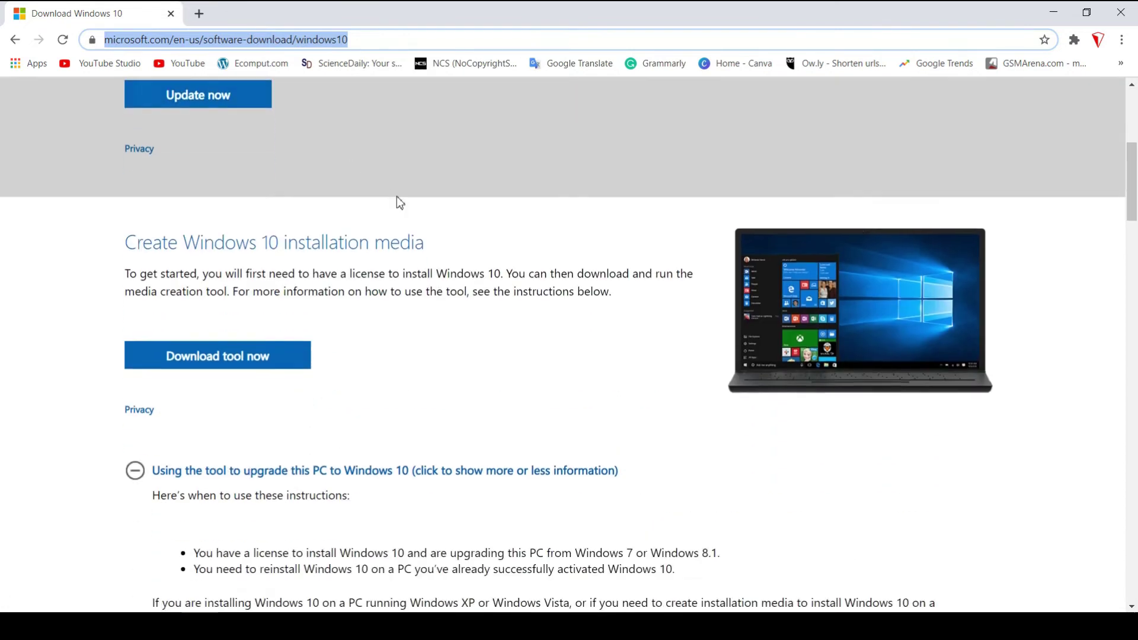
scroll(400, 203, down, 10)
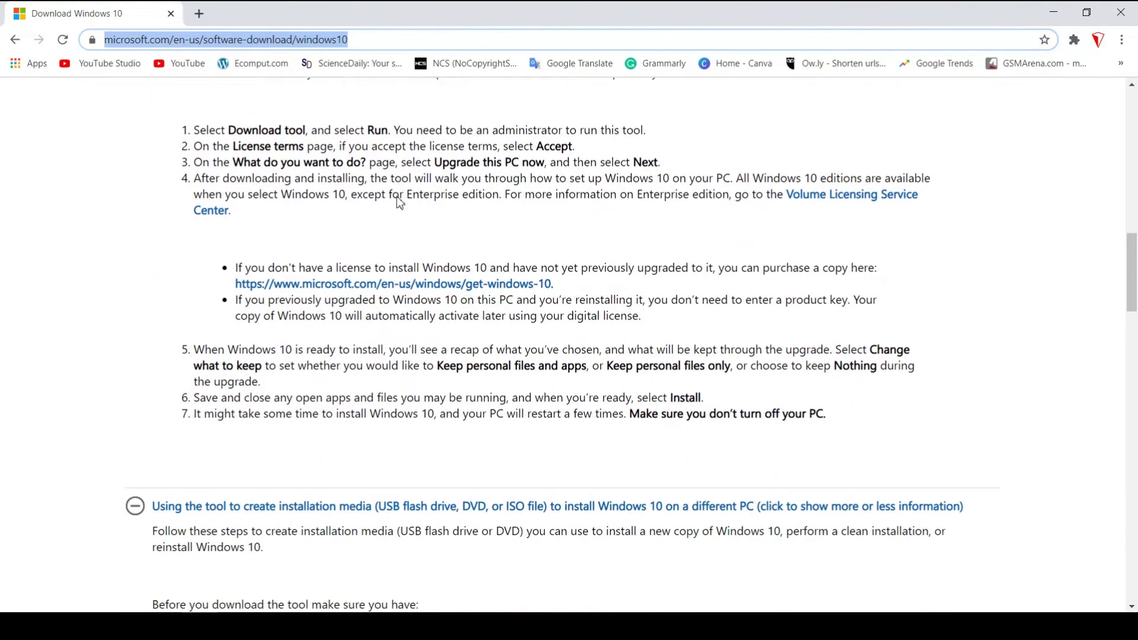
scroll(400, 203, up, 10)
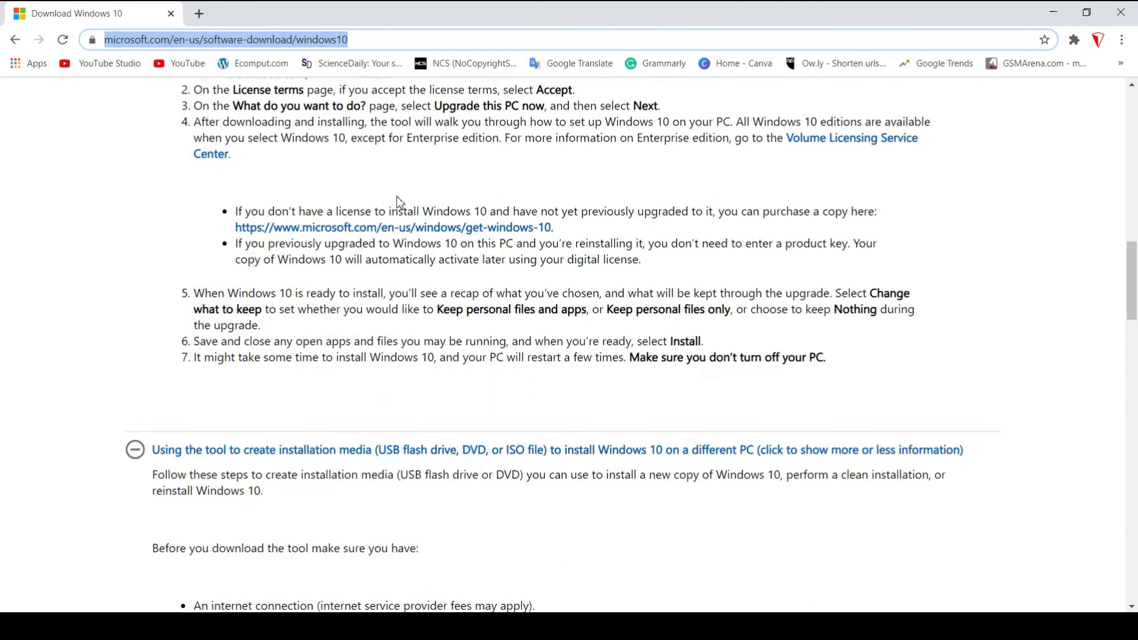
scroll(397, 202, up, 2)
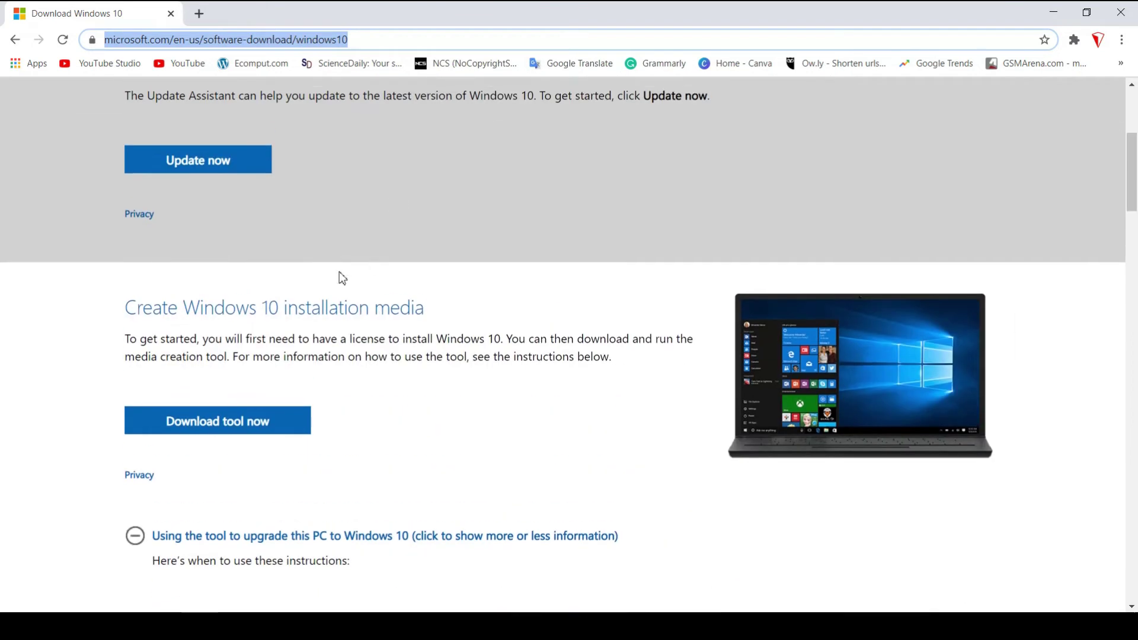
Download the Media Creation Tool and launch MediaCreationTool from Chrome's download bar
drag(125, 309, 426, 311)
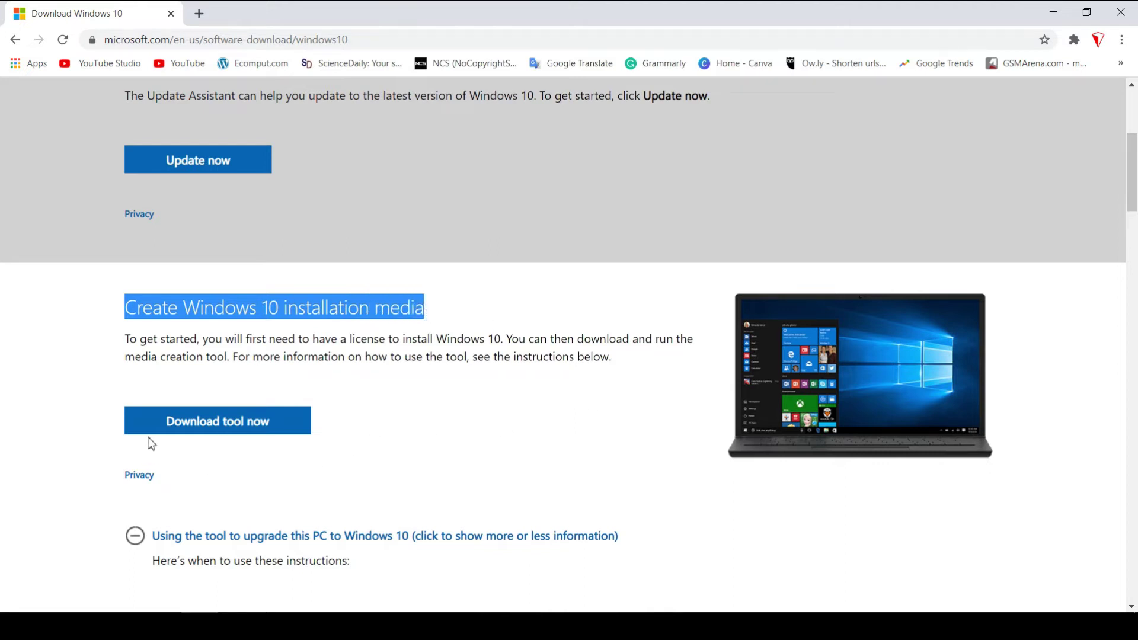
drag(129, 340, 614, 355)
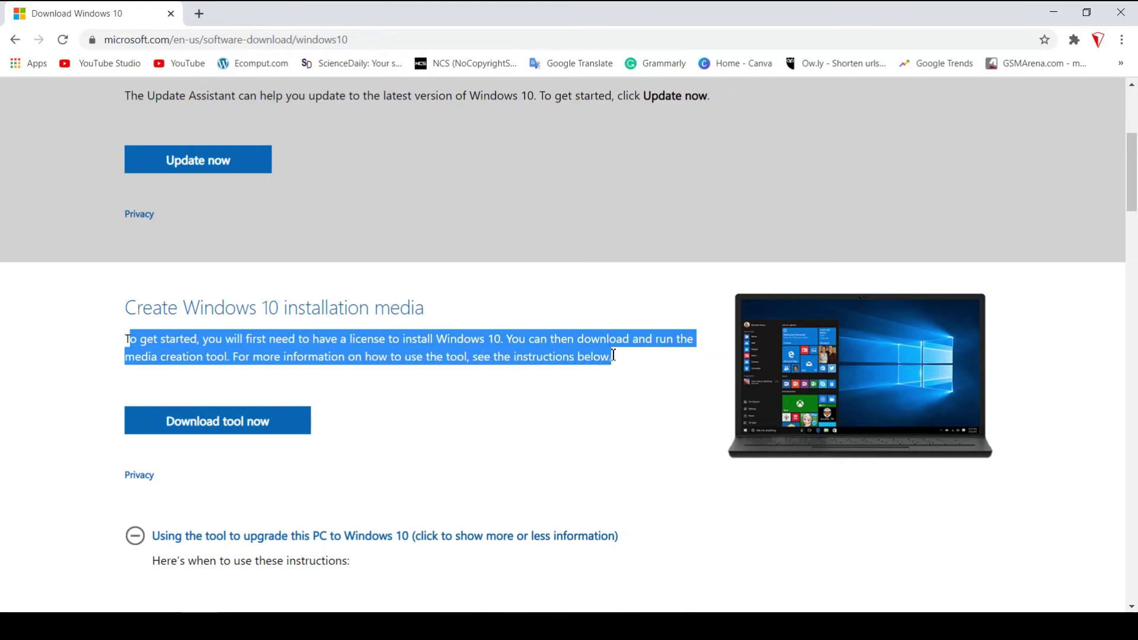
click(207, 423)
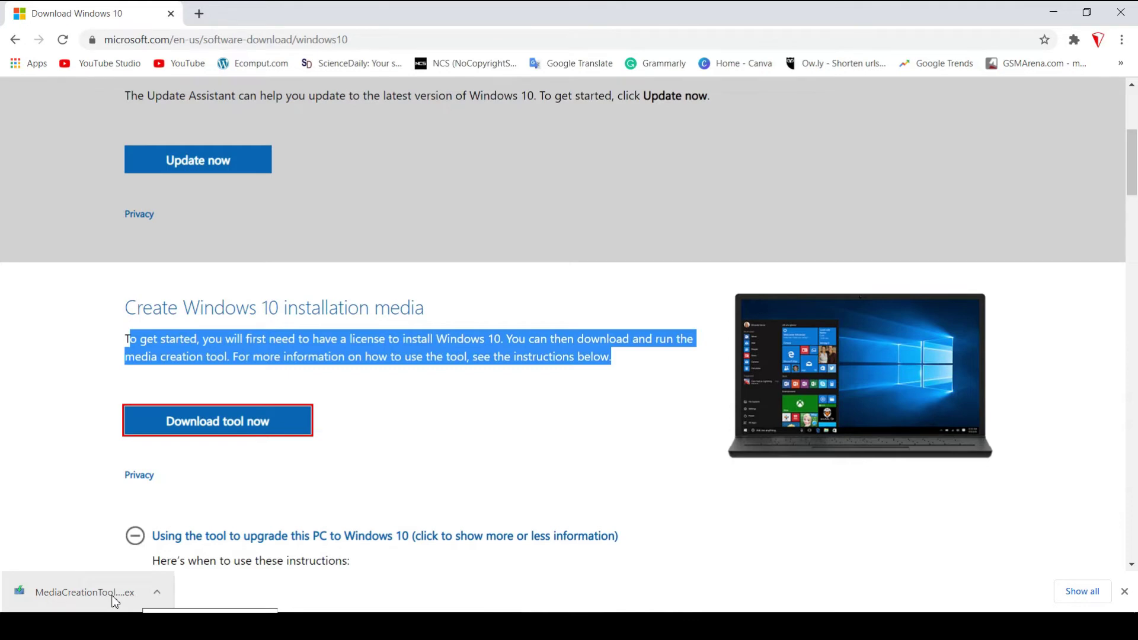
click(116, 600)
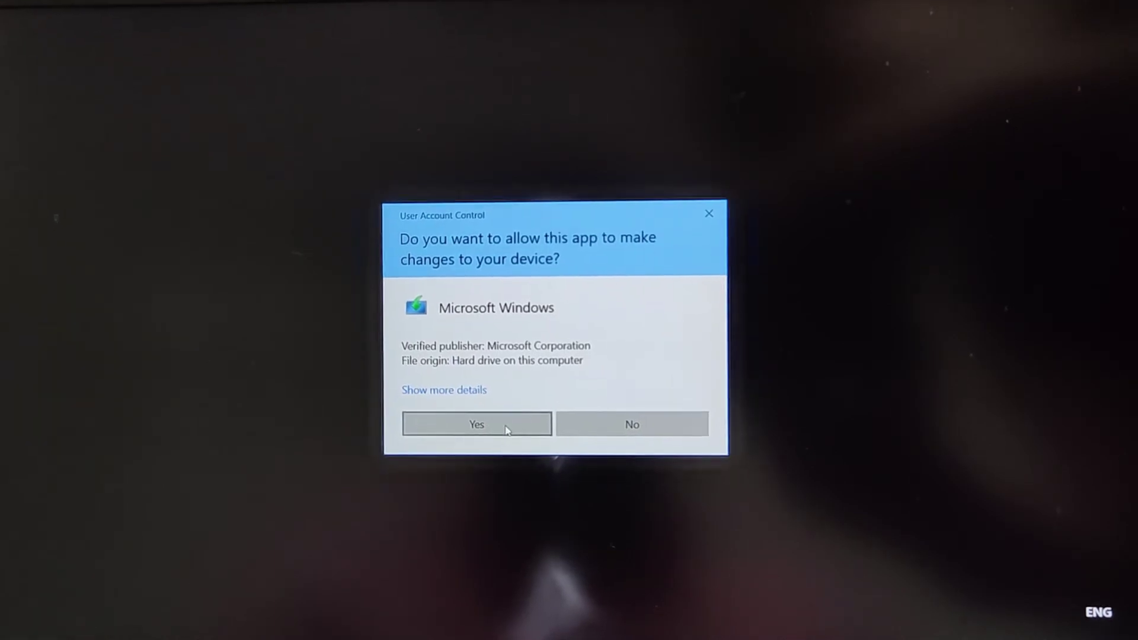
Approve the User Account Control prompt with Yes so Windows 10 Setup can run
click(483, 427)
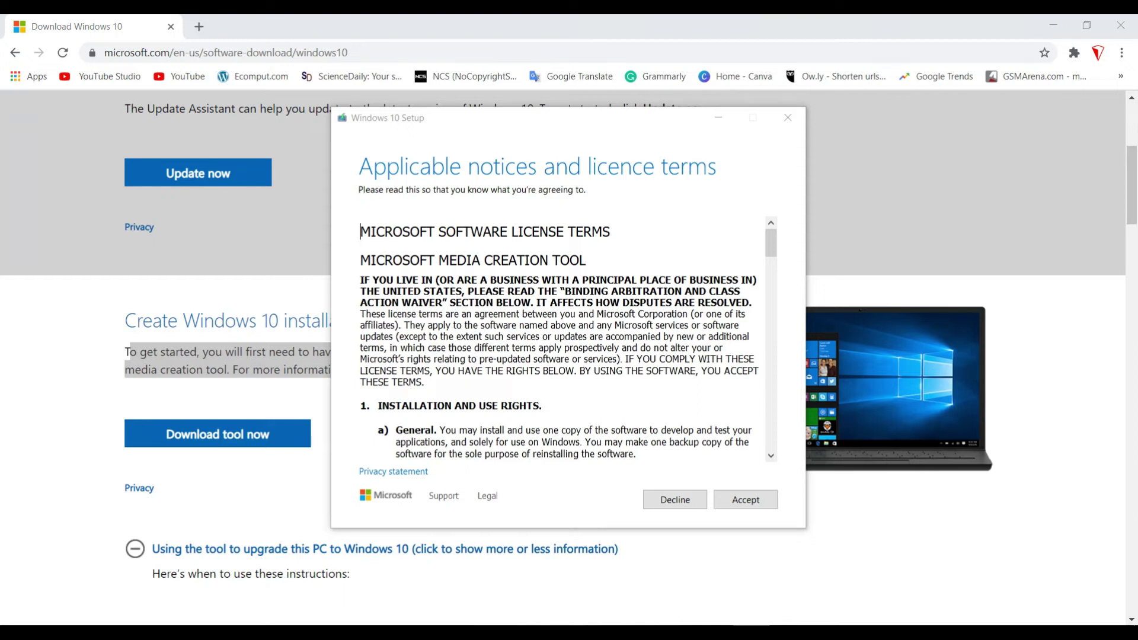
Scroll through the Windows 10 Setup licence terms and accept them
scroll(586, 350, down, 15)
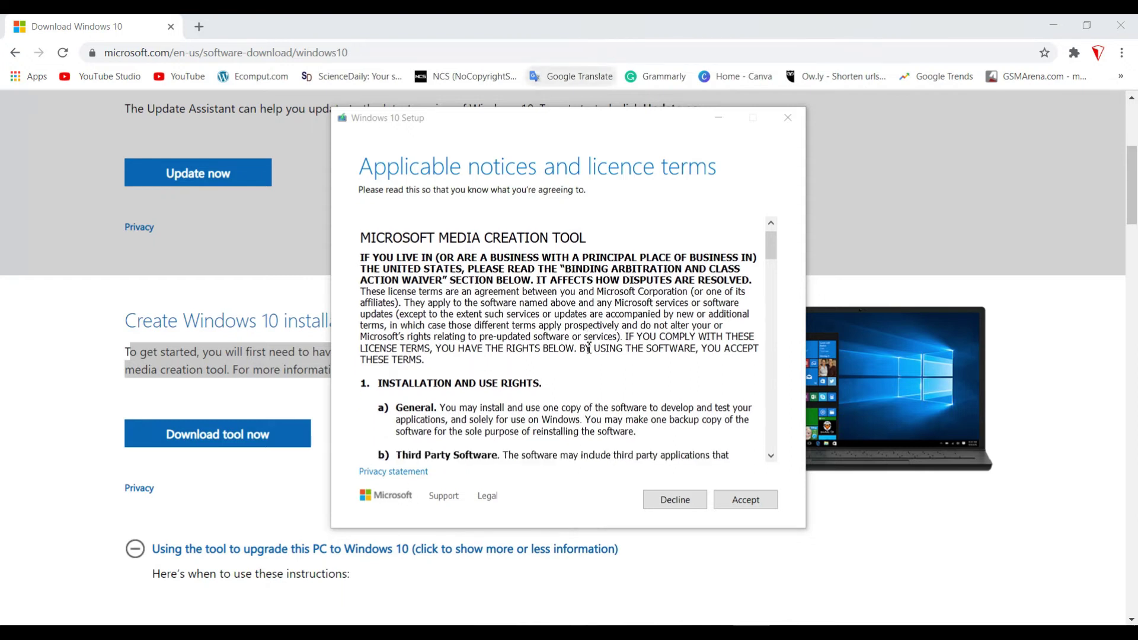
scroll(591, 348, down, 5)
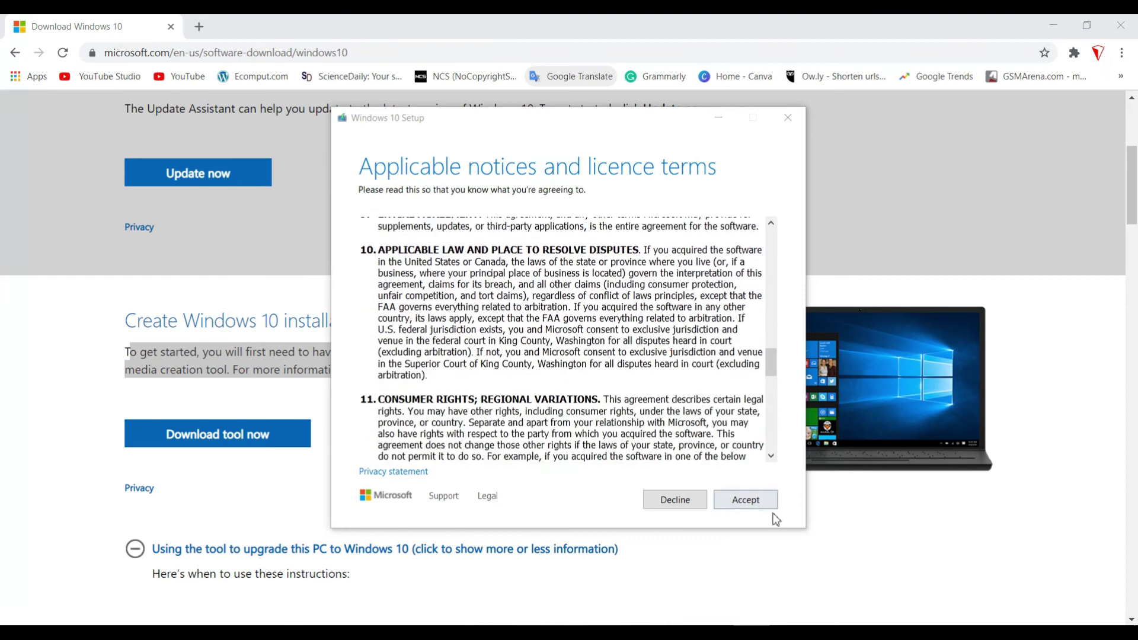
click(755, 504)
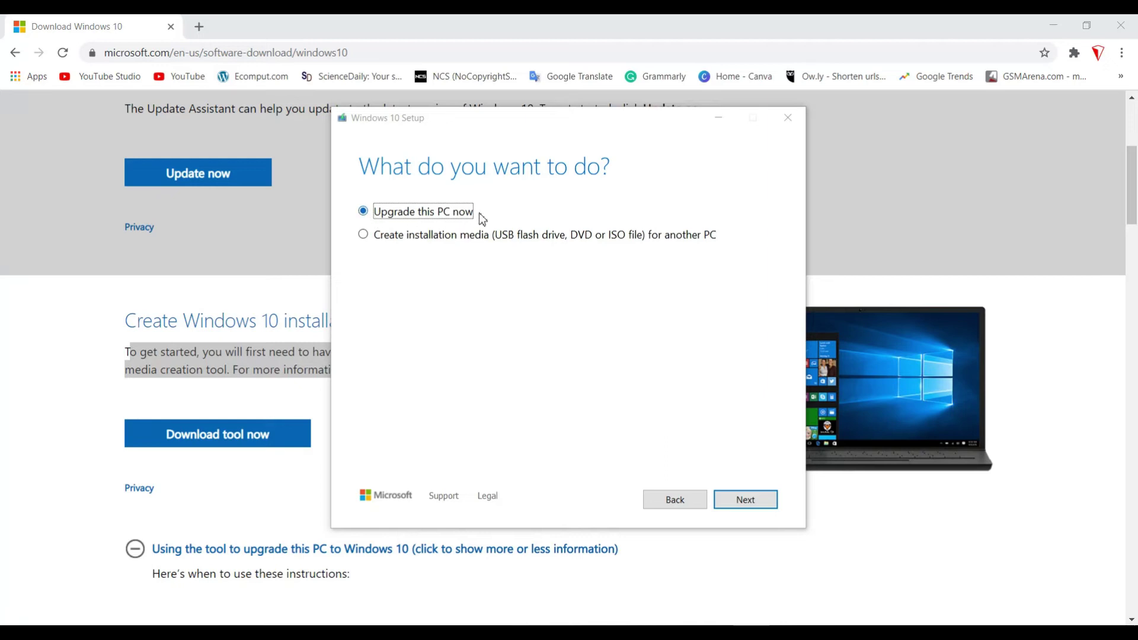
Pick 'Upgrade this PC now' instead of creating installation media, and continue
click(363, 235)
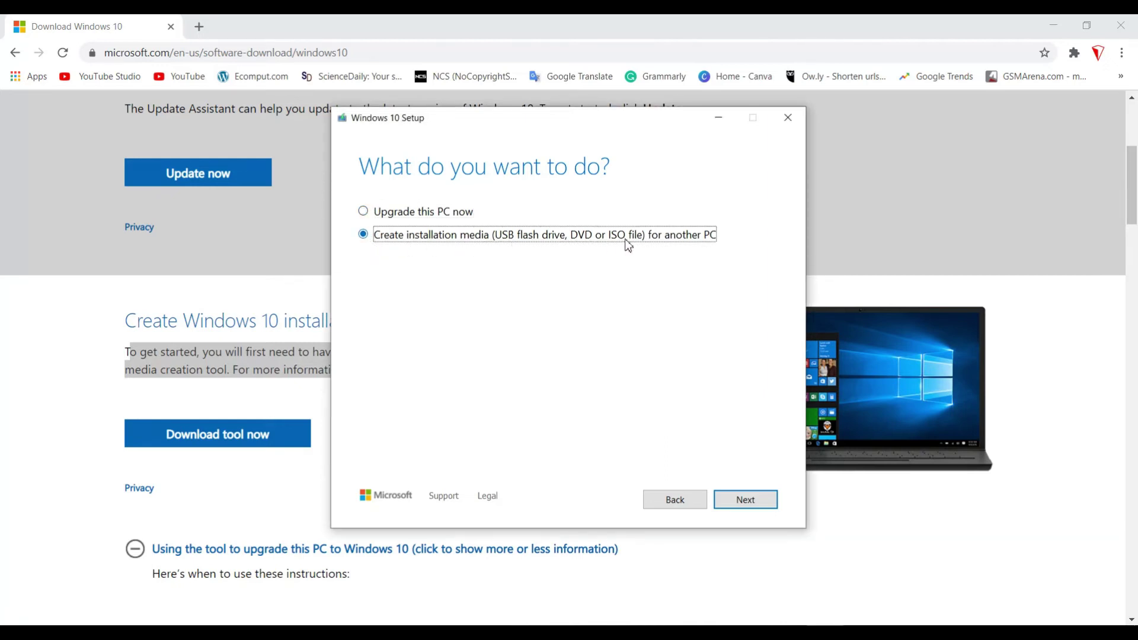
click(364, 213)
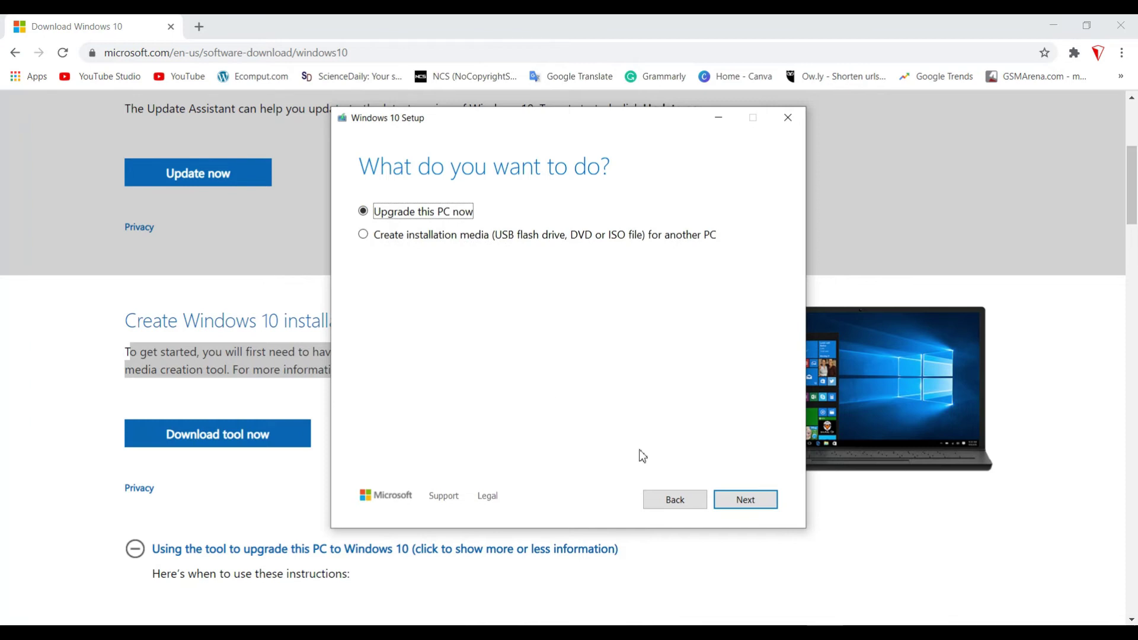
click(756, 511)
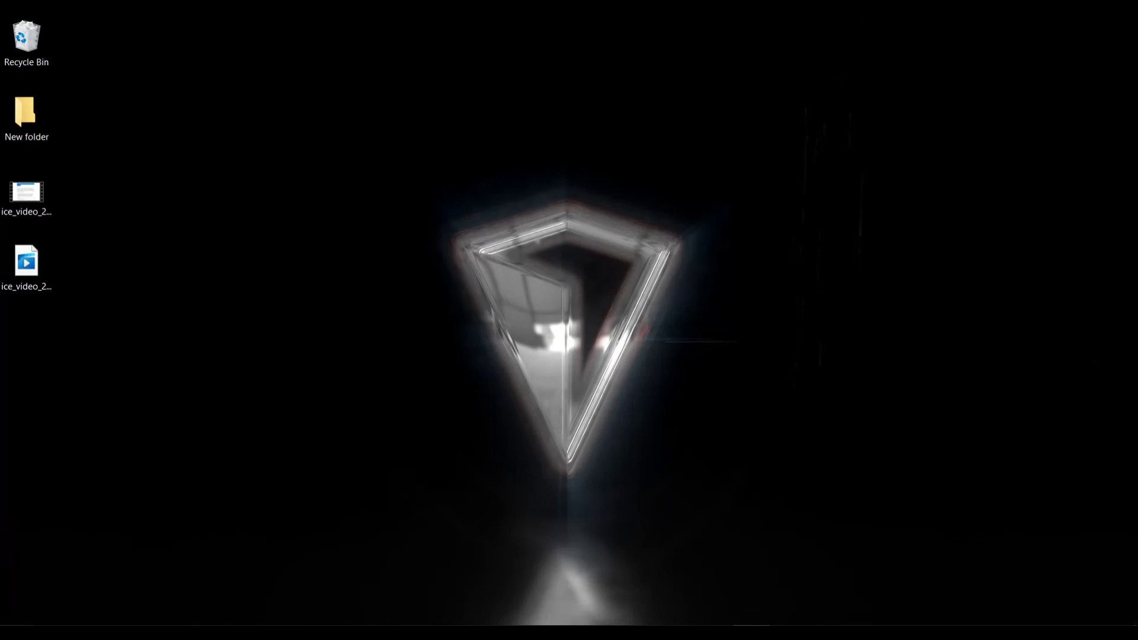
Go to Update & Security in Settings from the Start menu
click(17, 617)
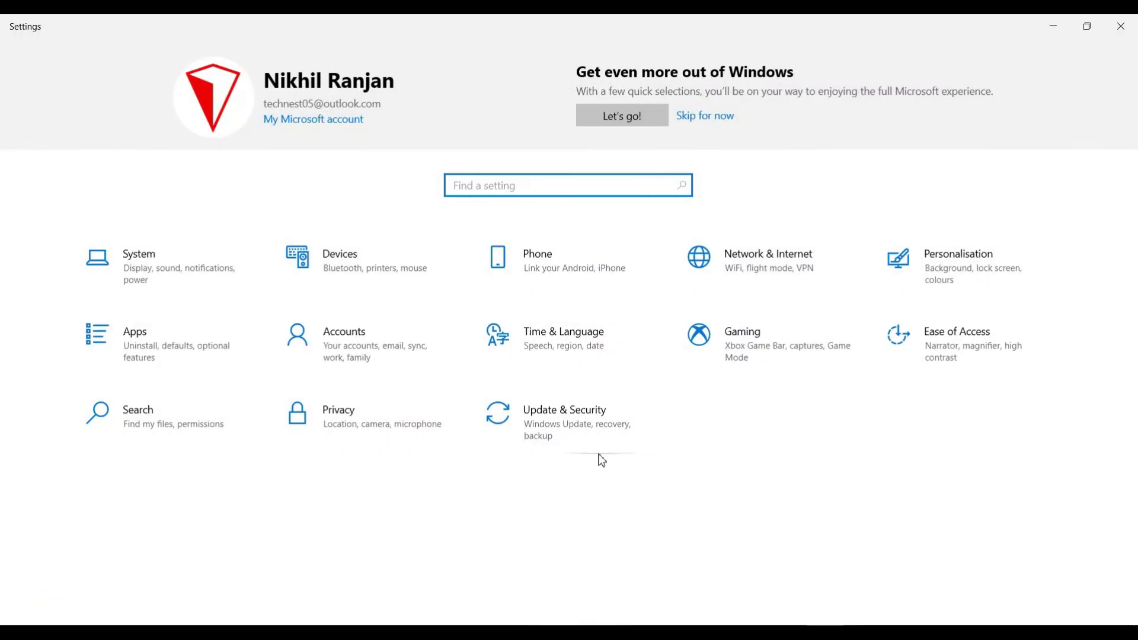
click(572, 424)
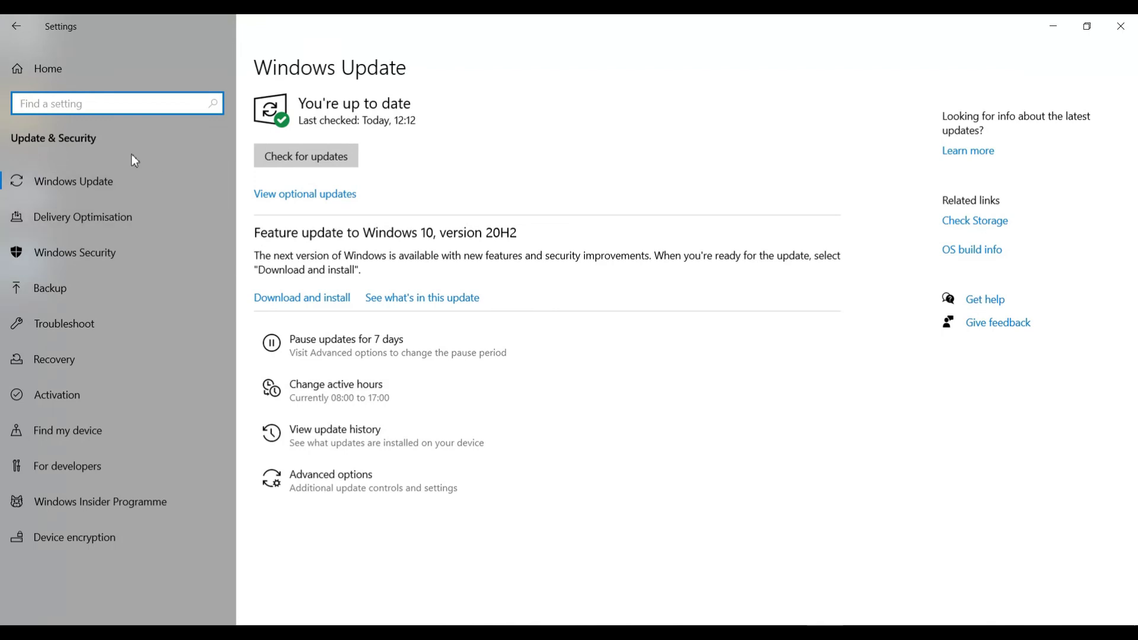
View the Activation page and its online Learn more link, then close the browser
click(78, 398)
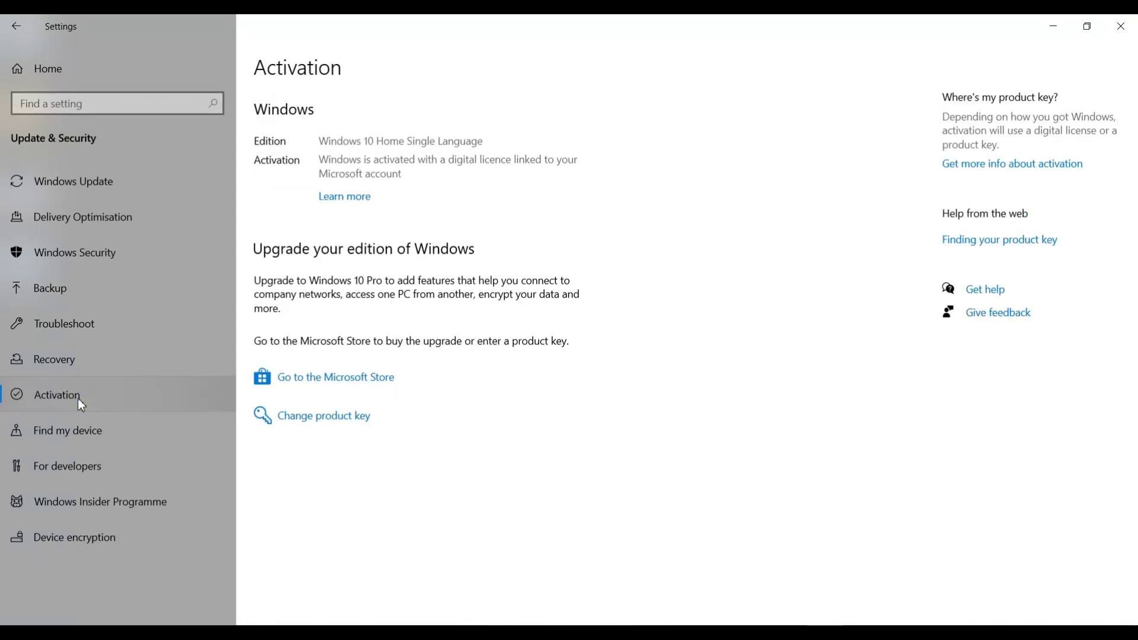
click(286, 168)
click(371, 169)
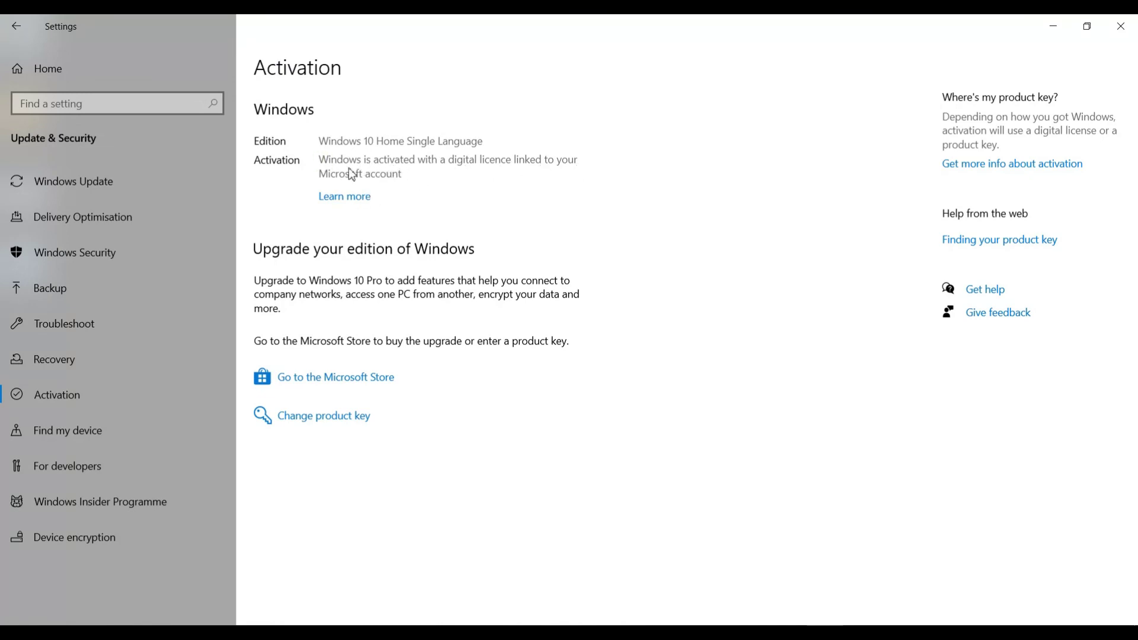
click(361, 199)
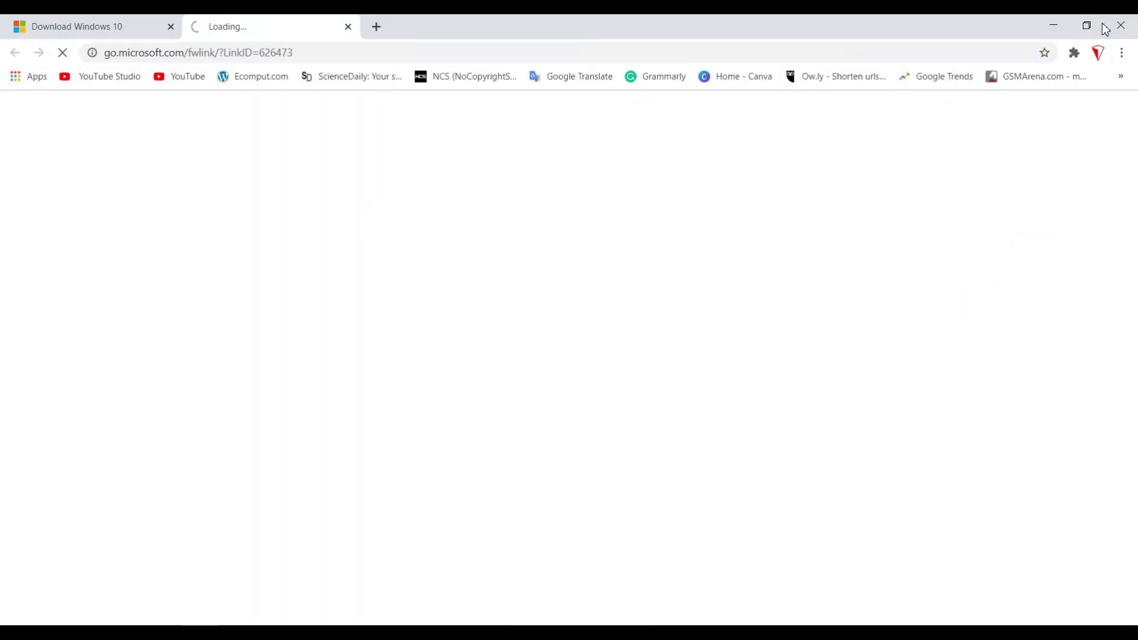
click(1111, 32)
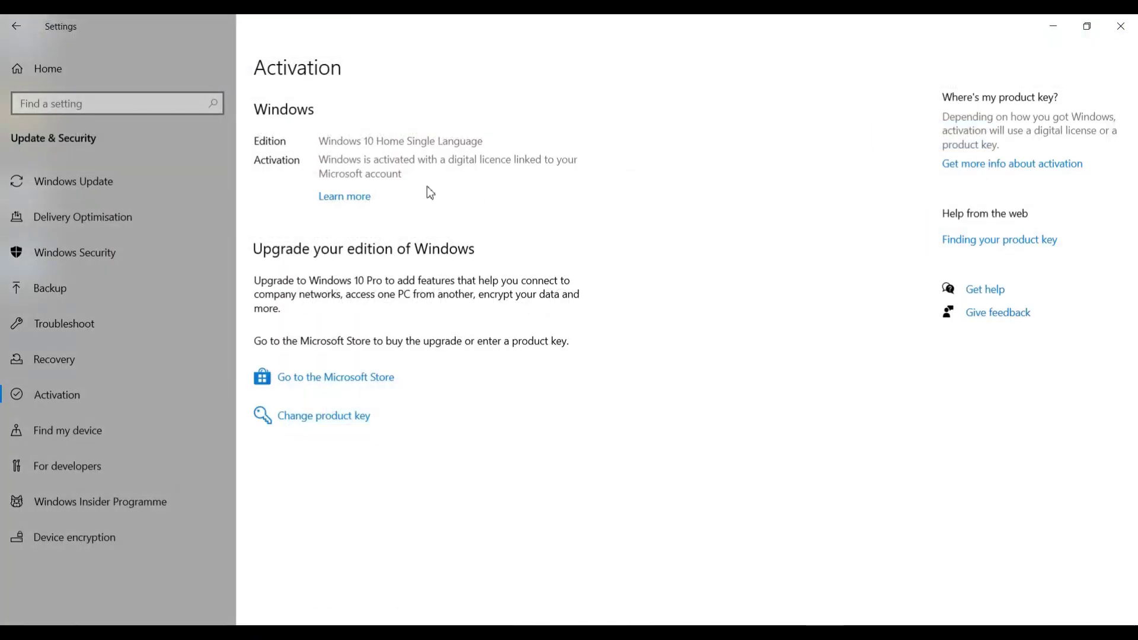